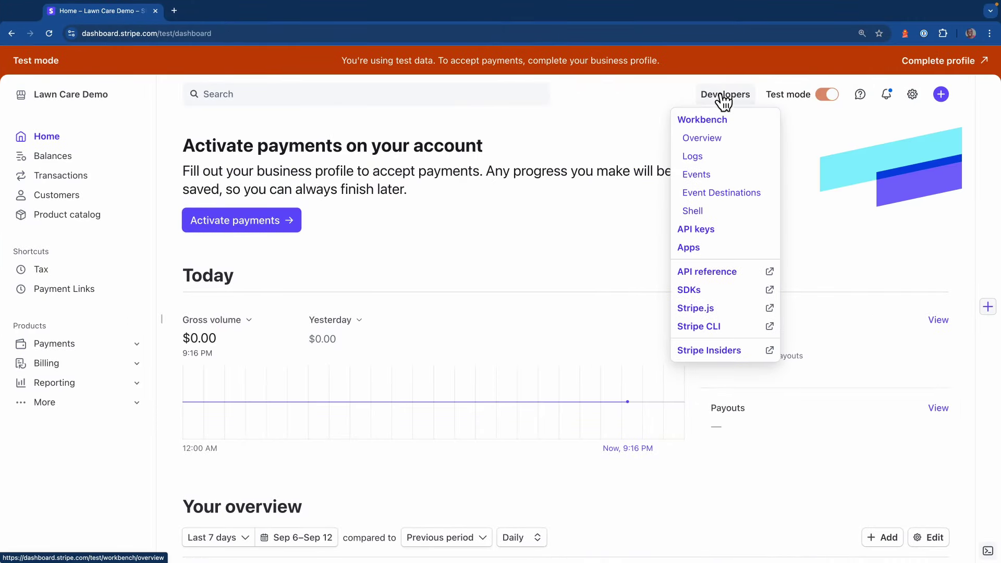
Step: From the Workbench overview, start upgrading the default API version from 2022-11-15 to 2024-06-20
click(705, 138)
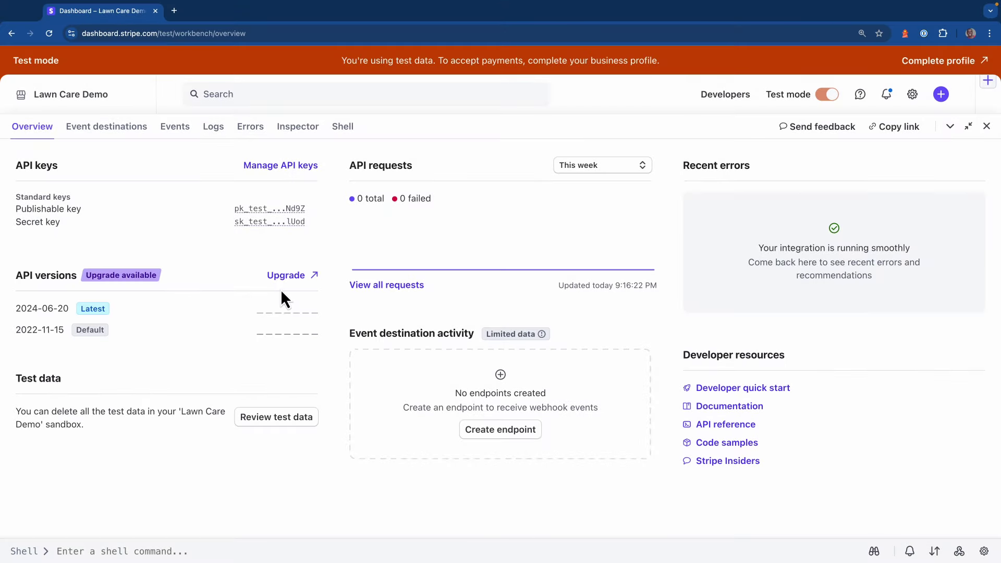
click(286, 275)
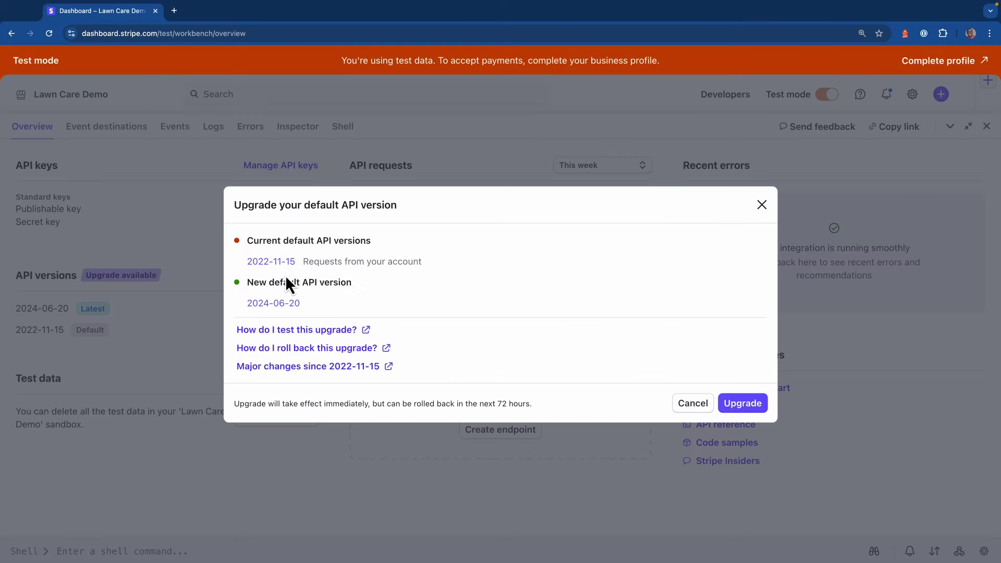
Step: Open the 'Major changes since 2022-11-15' notes and scroll up to the 2024-06-20 section
click(244, 368)
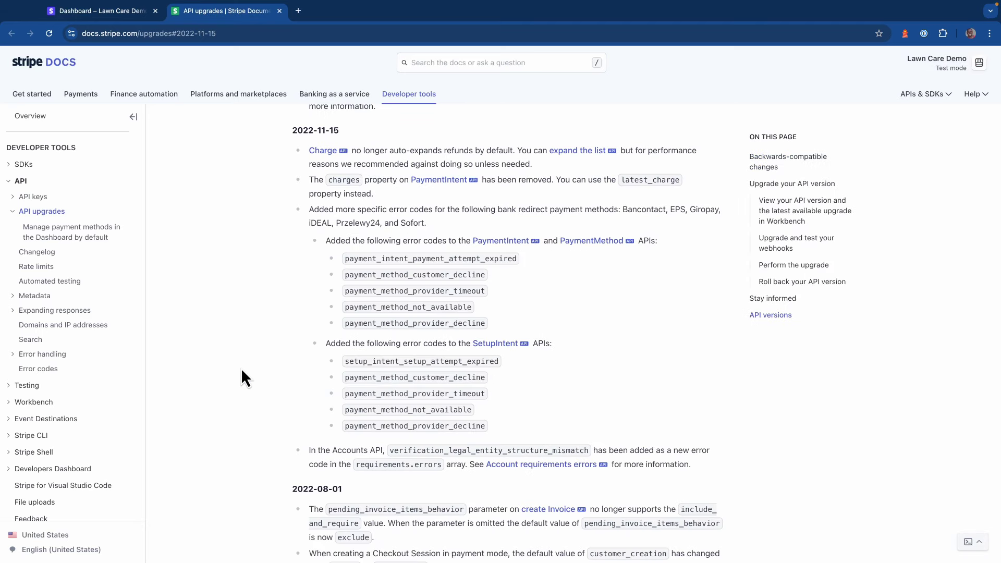
scroll(241, 368, up, 5)
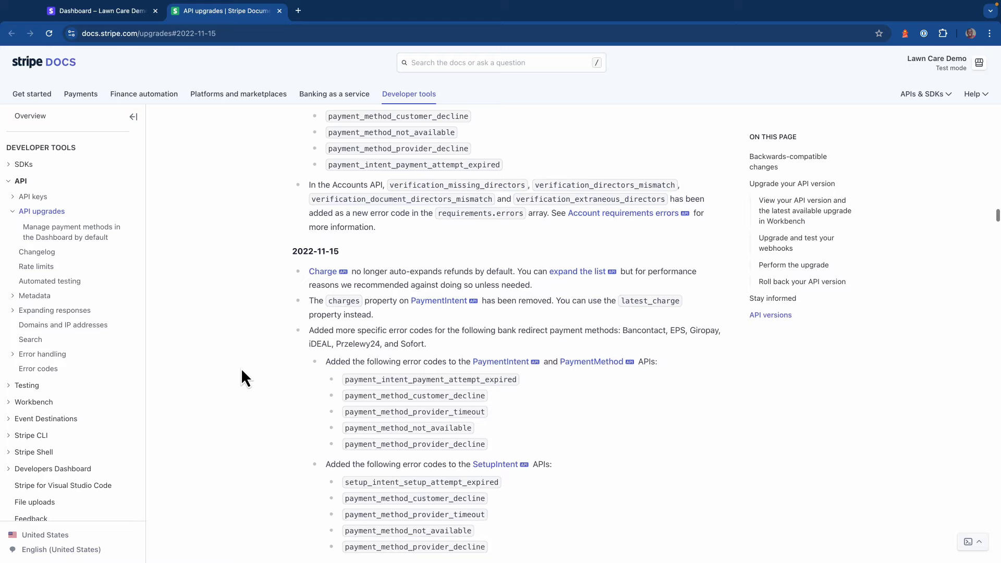
scroll(241, 368, up, 7)
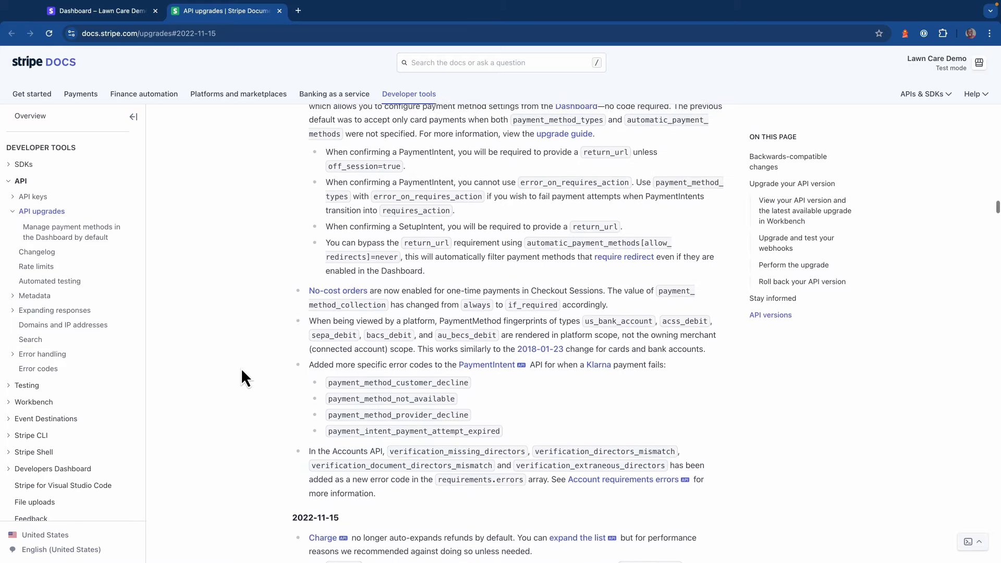
scroll(241, 368, up, 8)
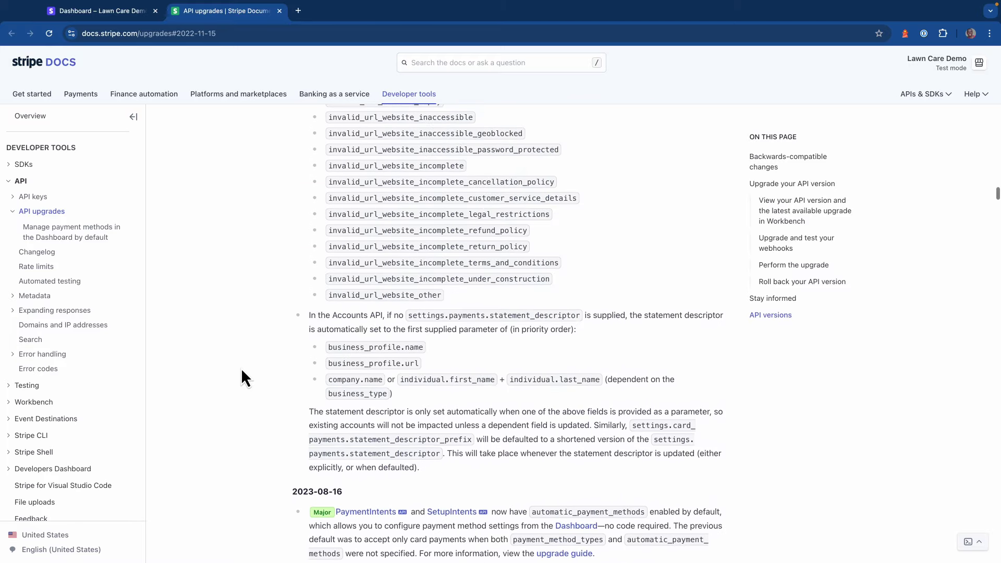
scroll(241, 368, up, 8)
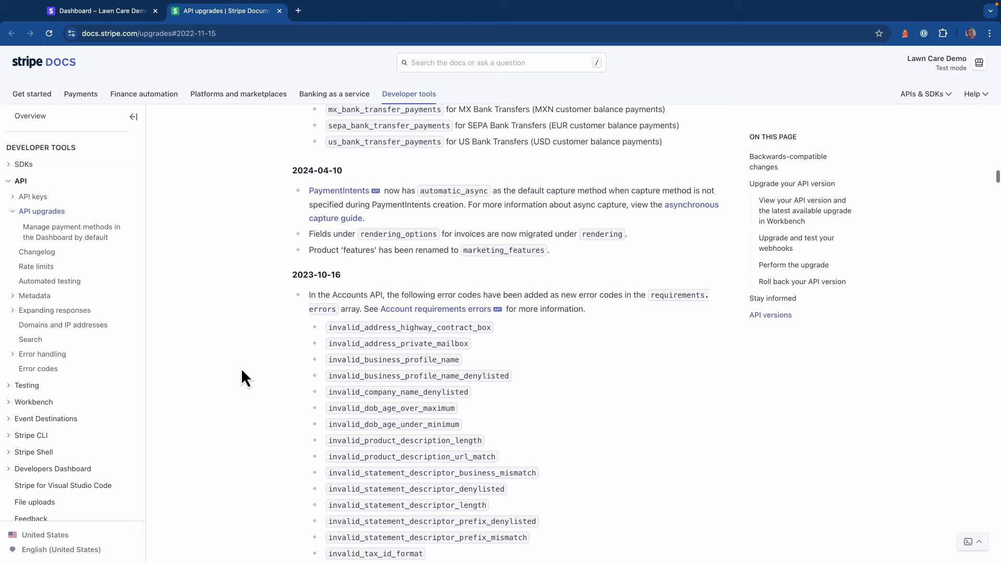
scroll(241, 370, up, 13)
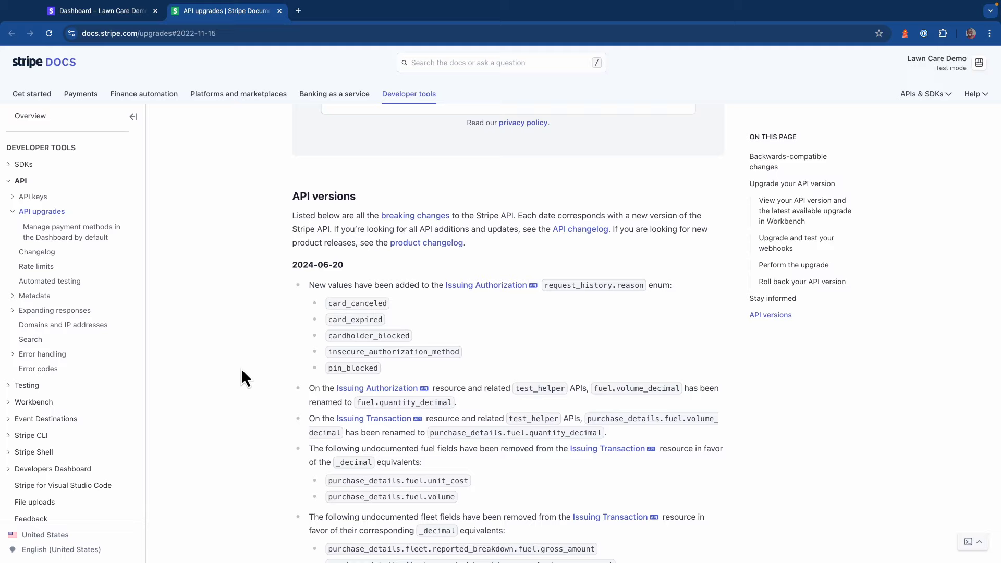
Step: Close the docs and the upgrade prompt, then set up a preconfigured sandbox named 'API Upgrades'
key(ctrl+w)
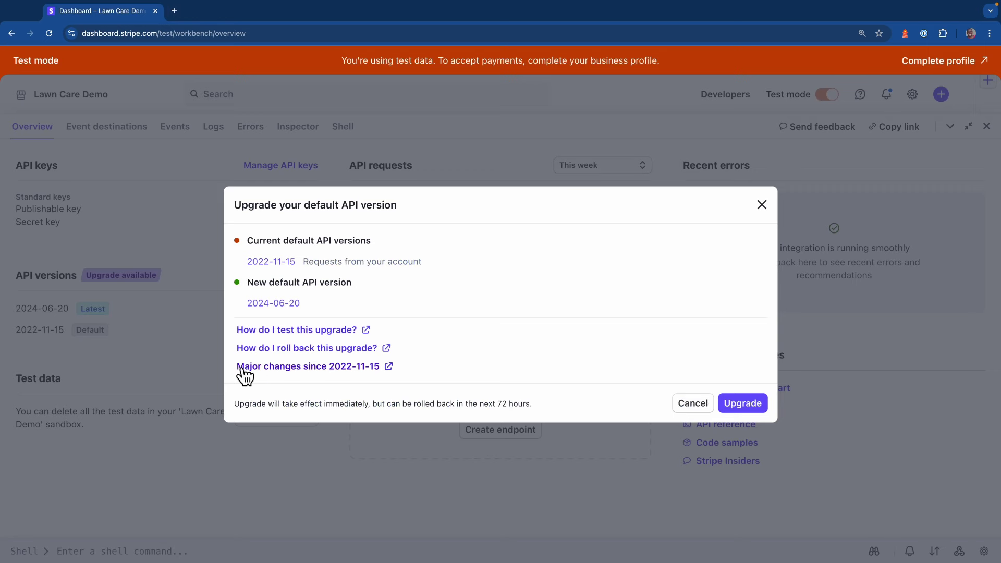
click(761, 205)
click(51, 102)
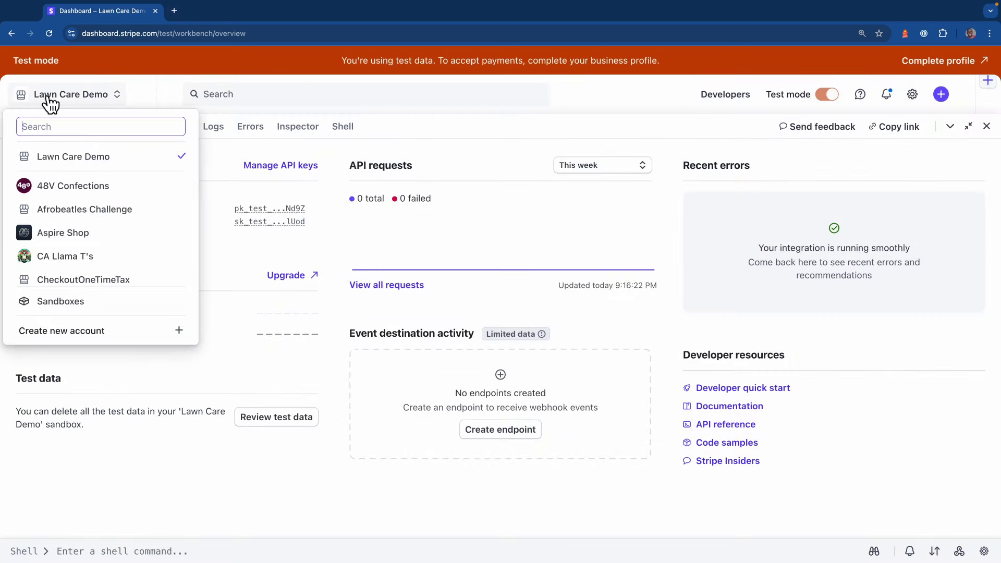
click(41, 302)
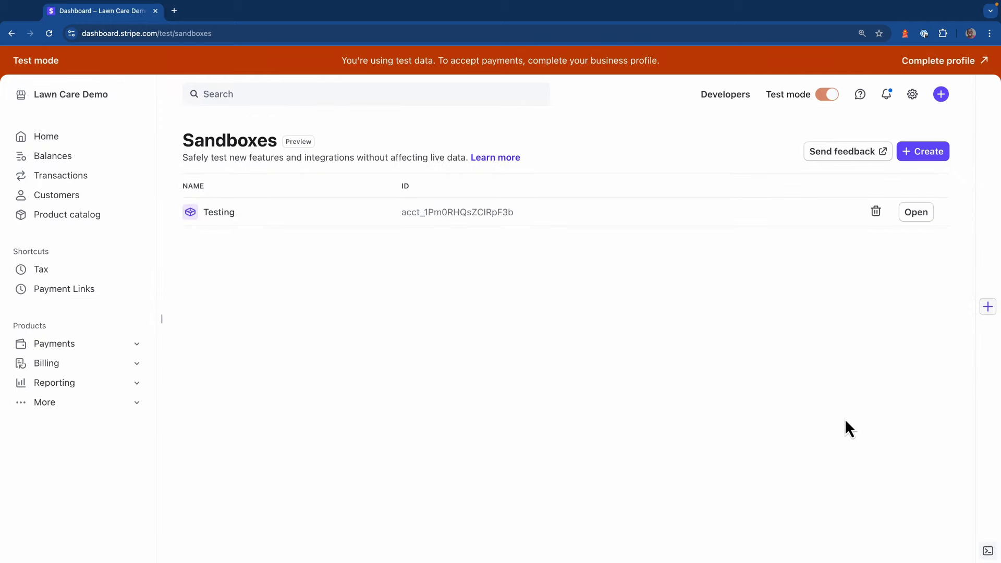
click(927, 155)
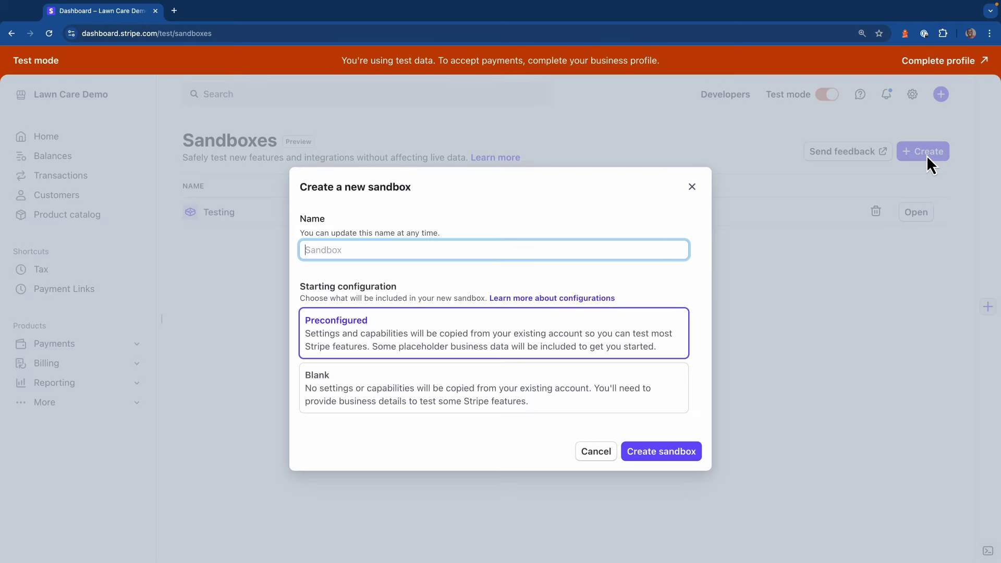
text(API Upgrades)
Step: Create the API Upgrades sandbox and upgrade its default API version to 2024-06-20
click(675, 455)
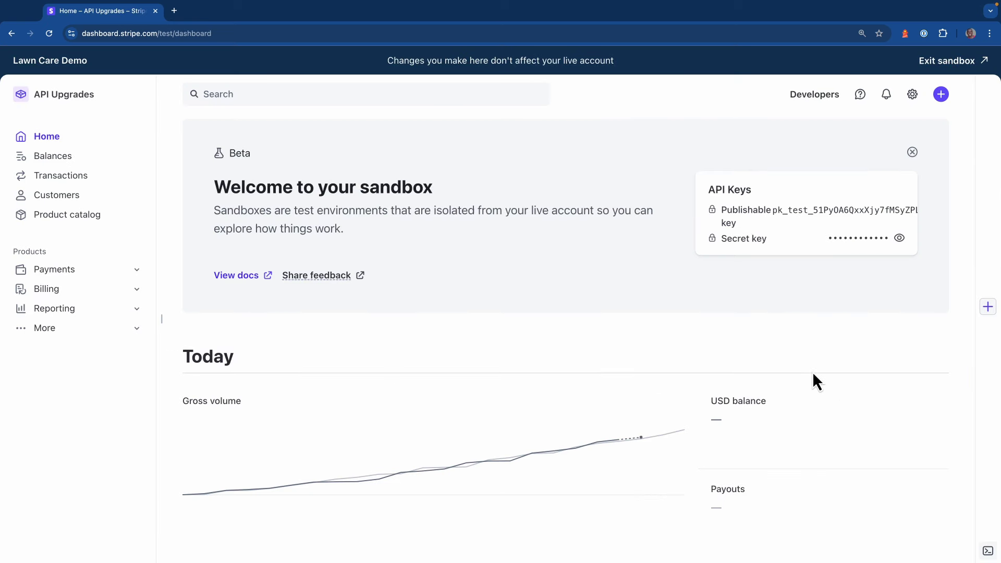
click(986, 551)
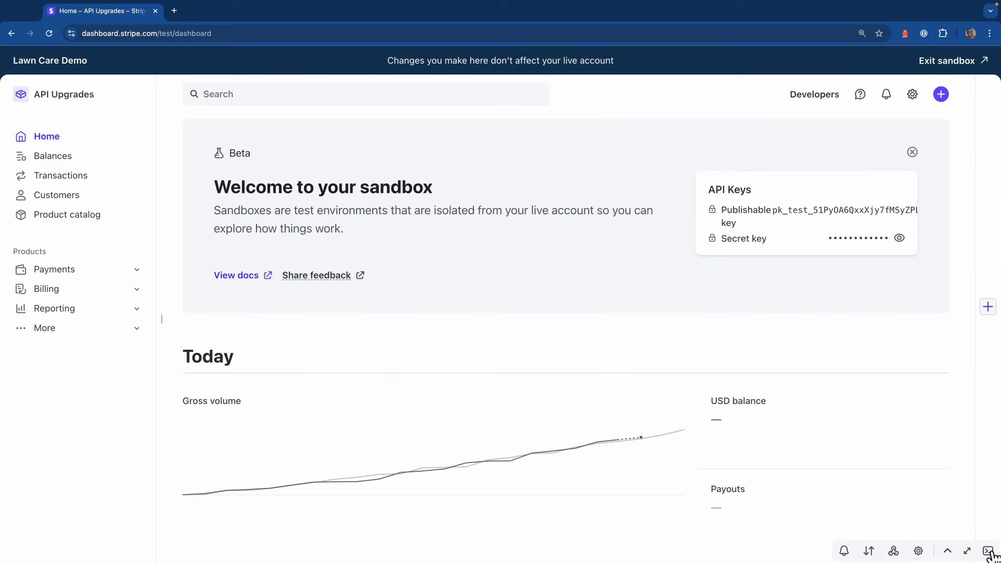
click(712, 555)
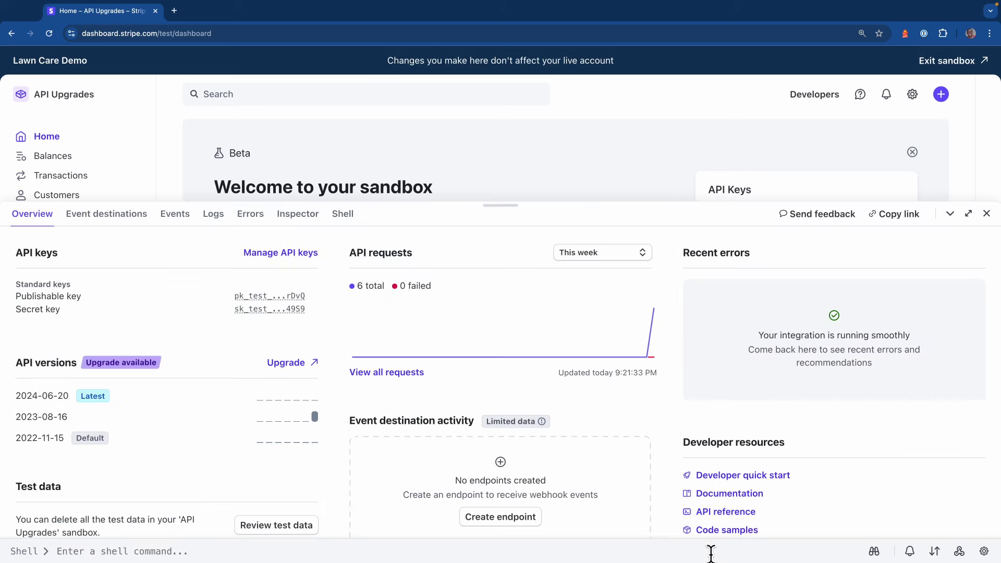
click(286, 363)
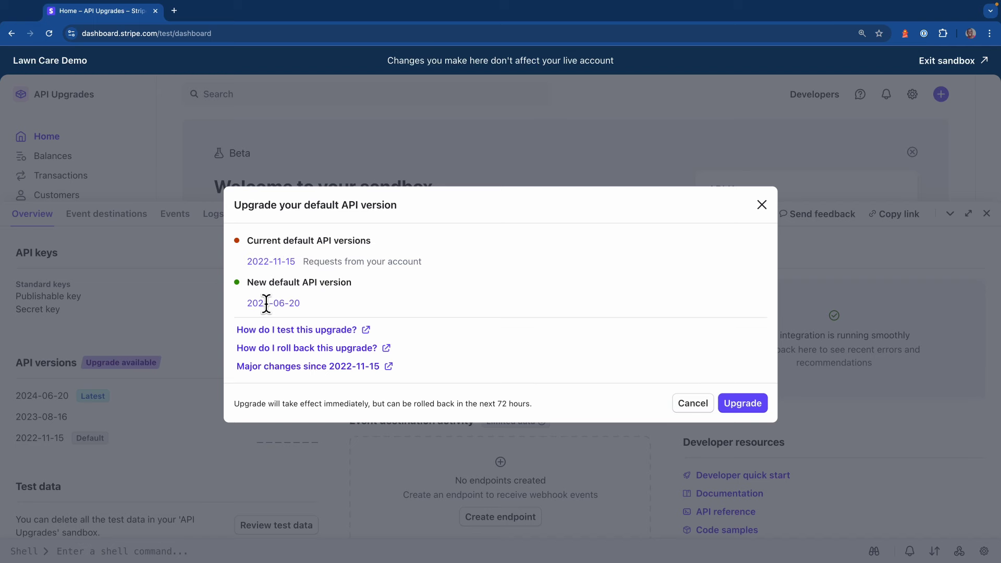
click(742, 405)
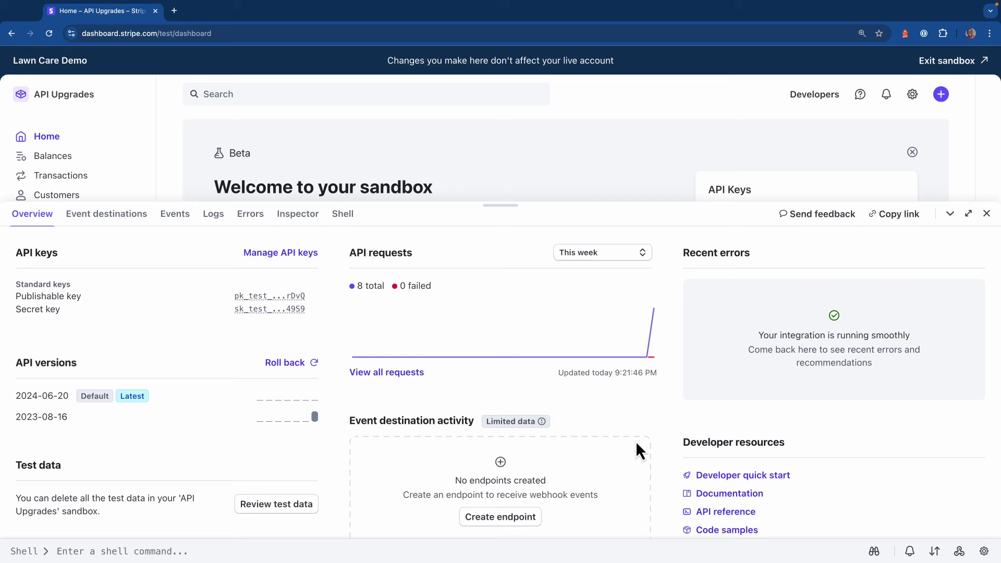
Step: Show the sandbox's publishable and secret API keys, then switch to the WebStripeHookApi project in Rider
click(293, 253)
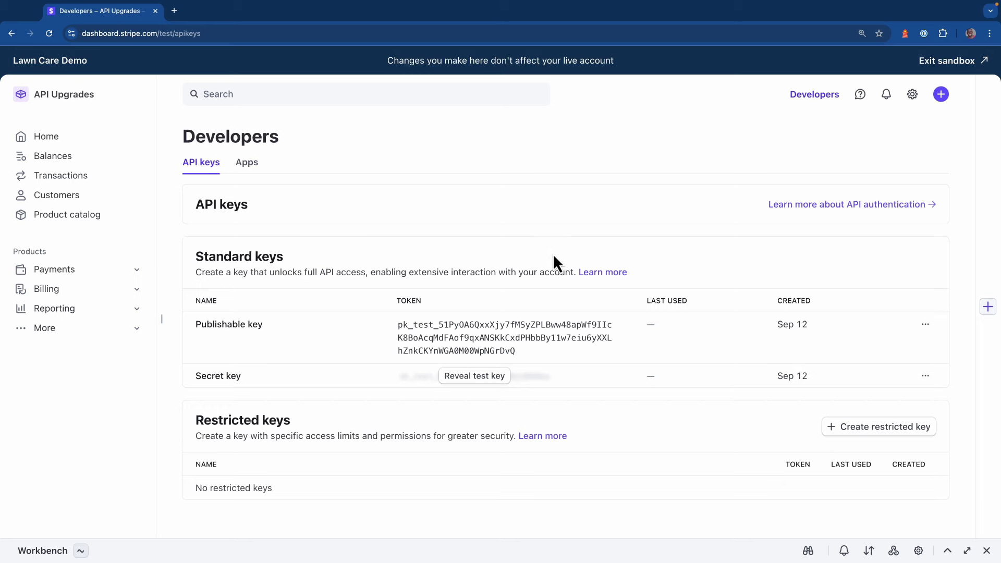
key(ctrl+Right)
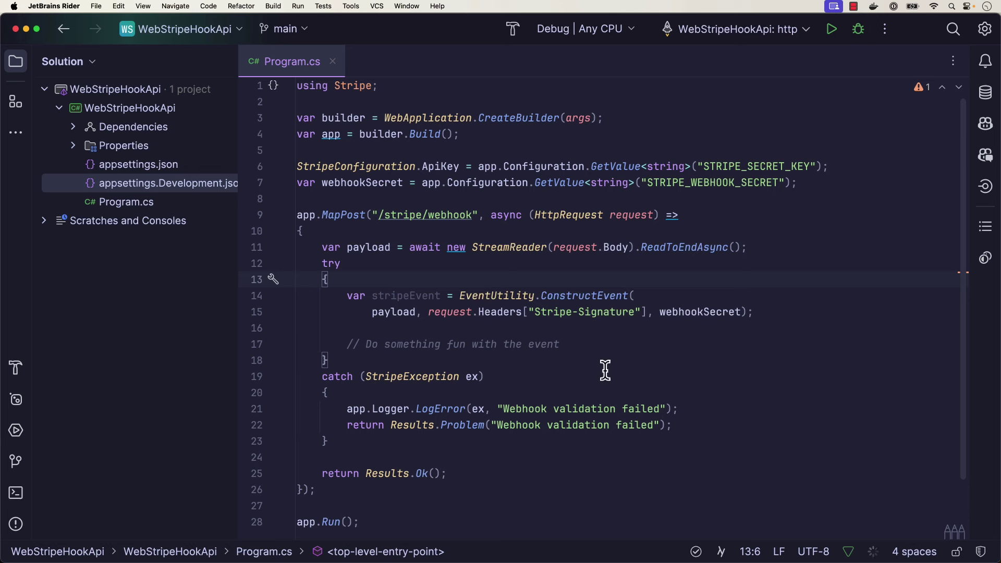
Step: Log the Stripe CLI into the sandbox with its secret API key and default device name
click(22, 497)
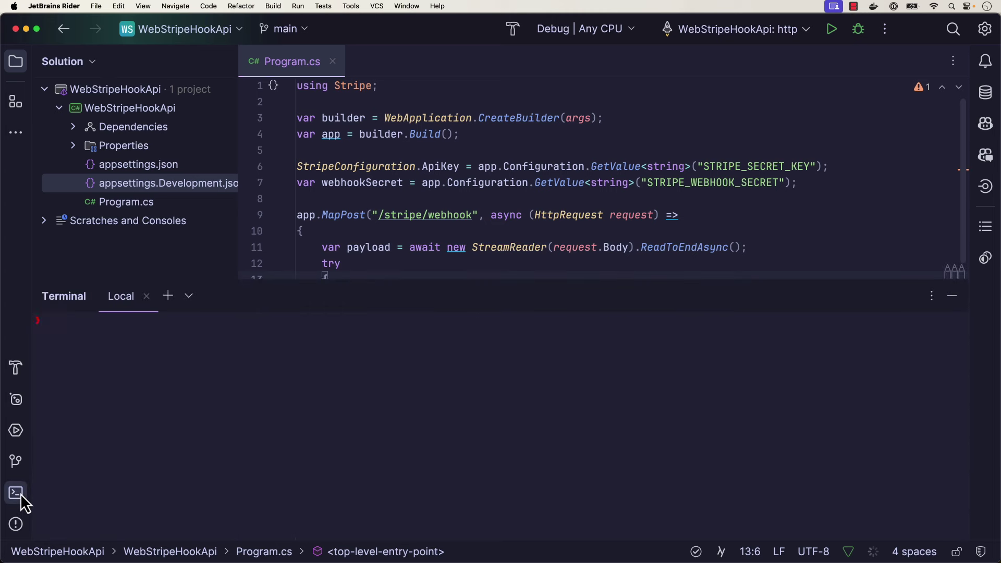
text(stripe login)
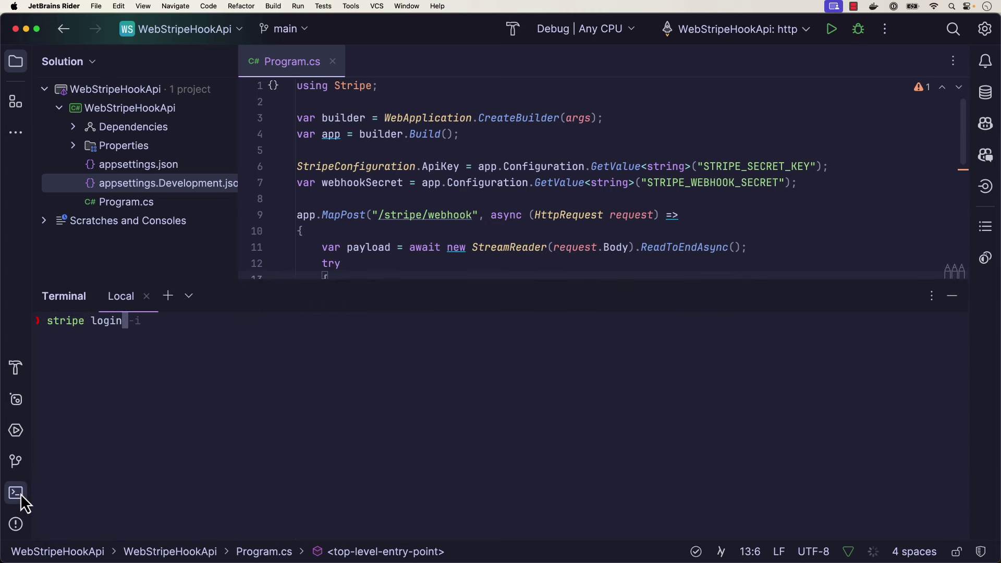
key(Right)
key(Return)
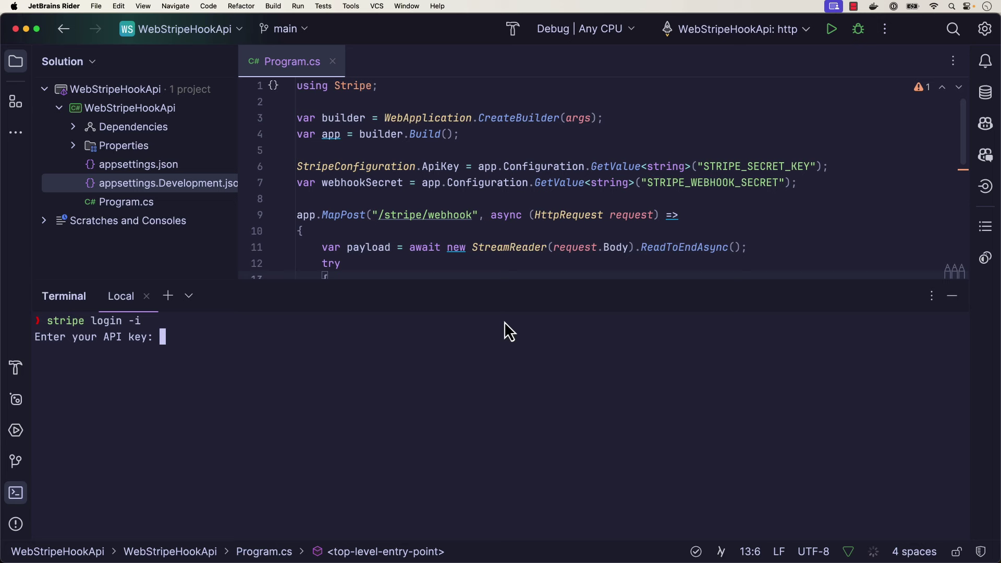
key(super+v)
key(Return)
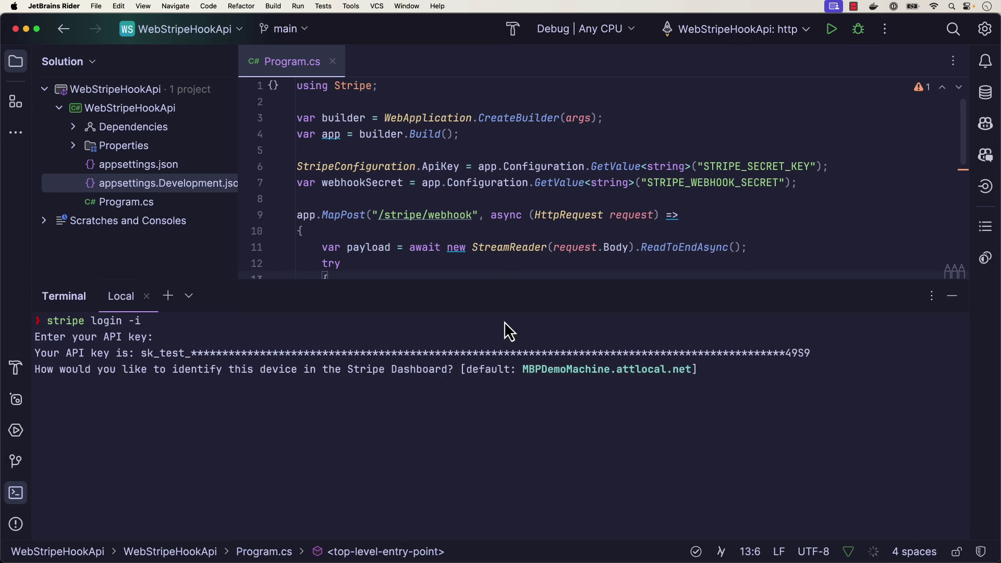
key(Return)
key(super+k)
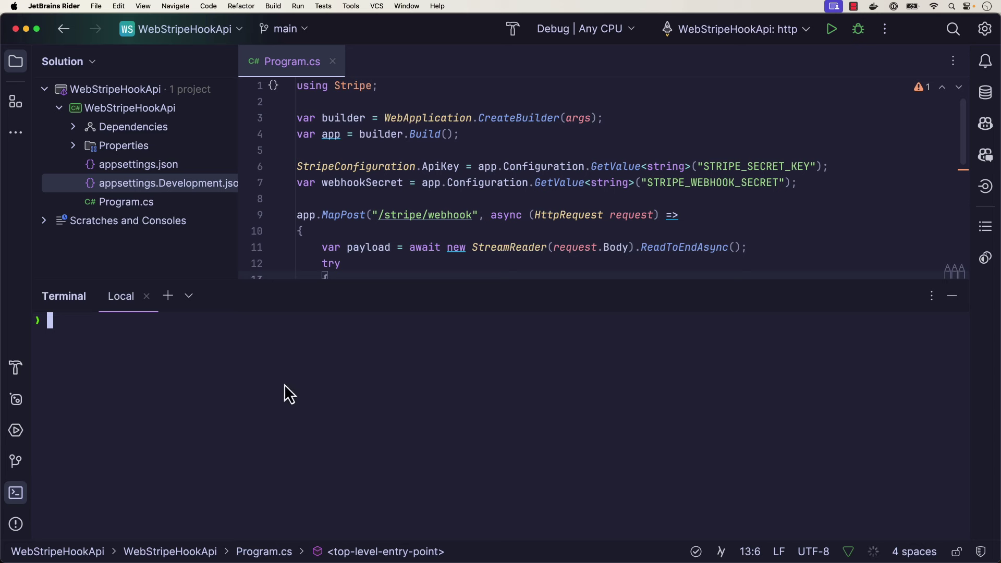
text(stripe listen --forward-to http://localhost:5000/stripe/webhook)
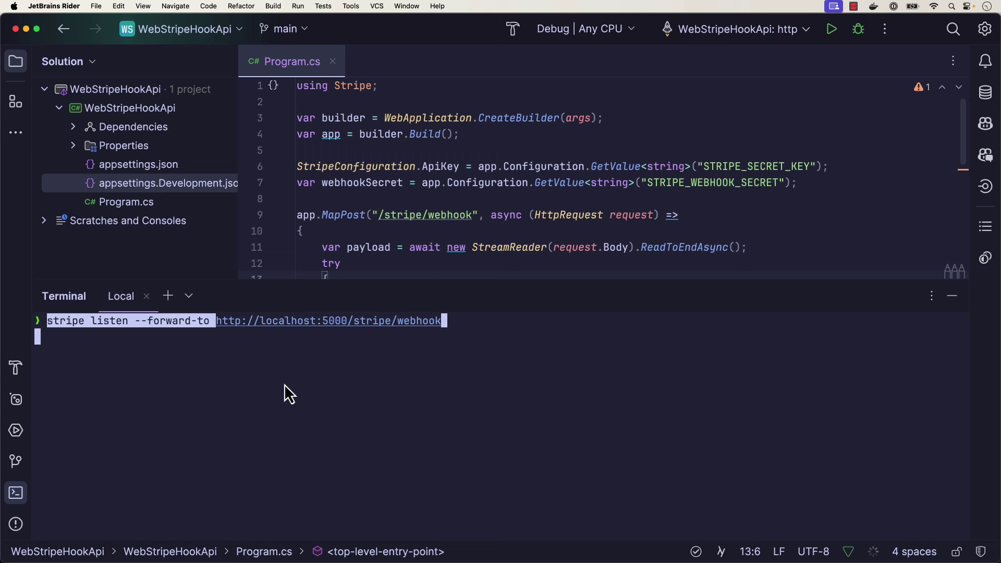
key(Return)
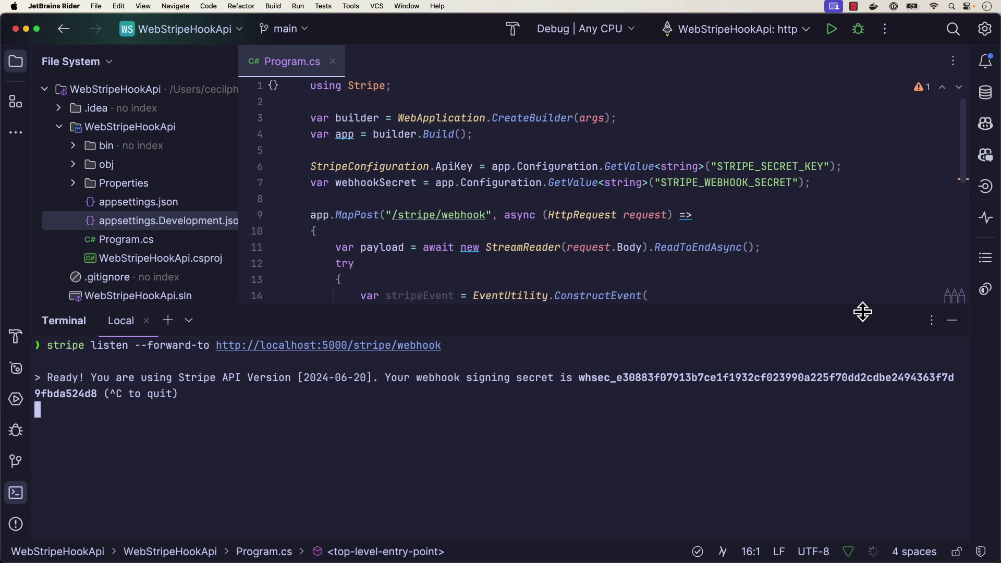
Step: Debug the app, run stripe trigger checkout.session.completed in a second terminal, and inspect the version-mismatch exception
click(861, 30)
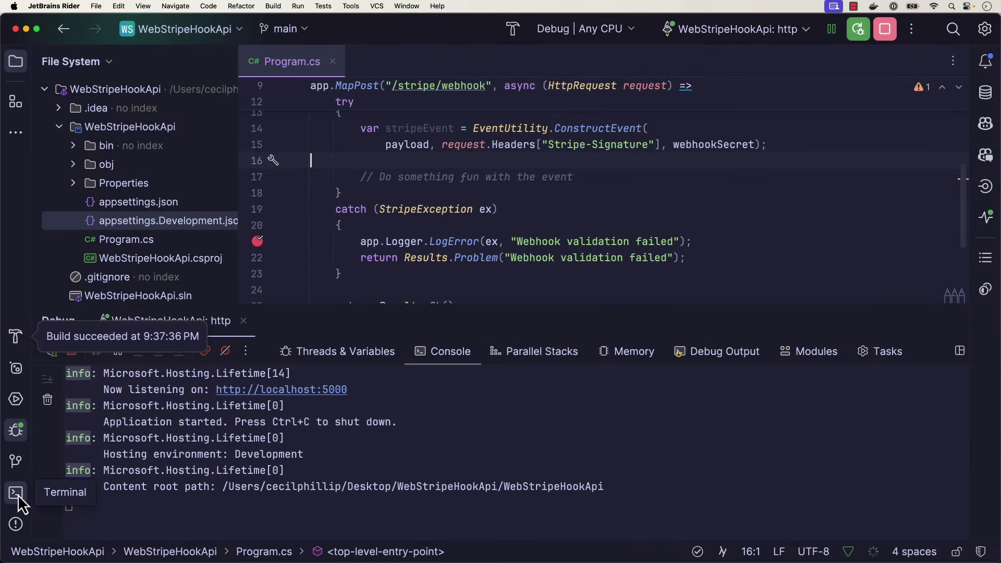
click(18, 498)
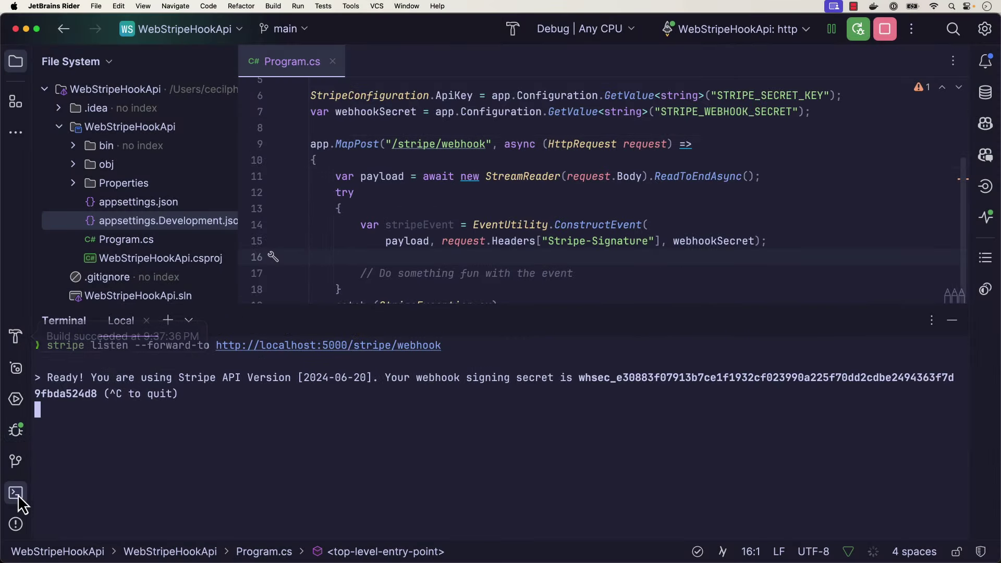
click(167, 320)
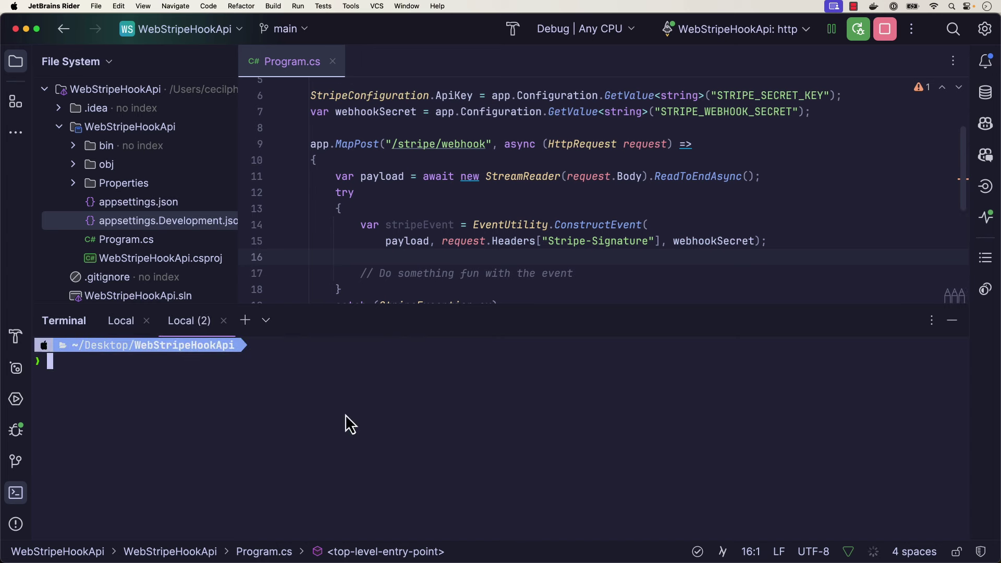
text(stripe )
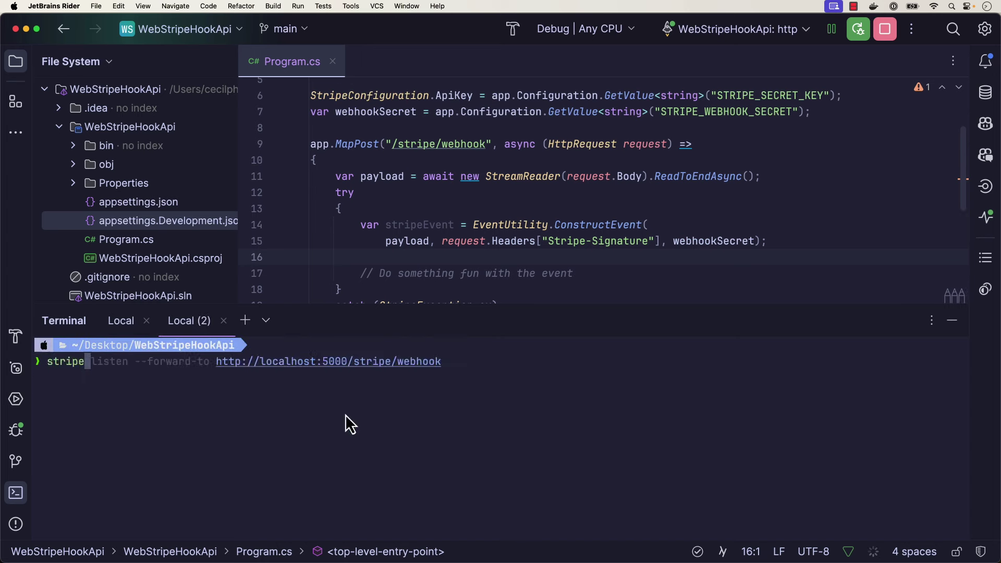
text(tr)
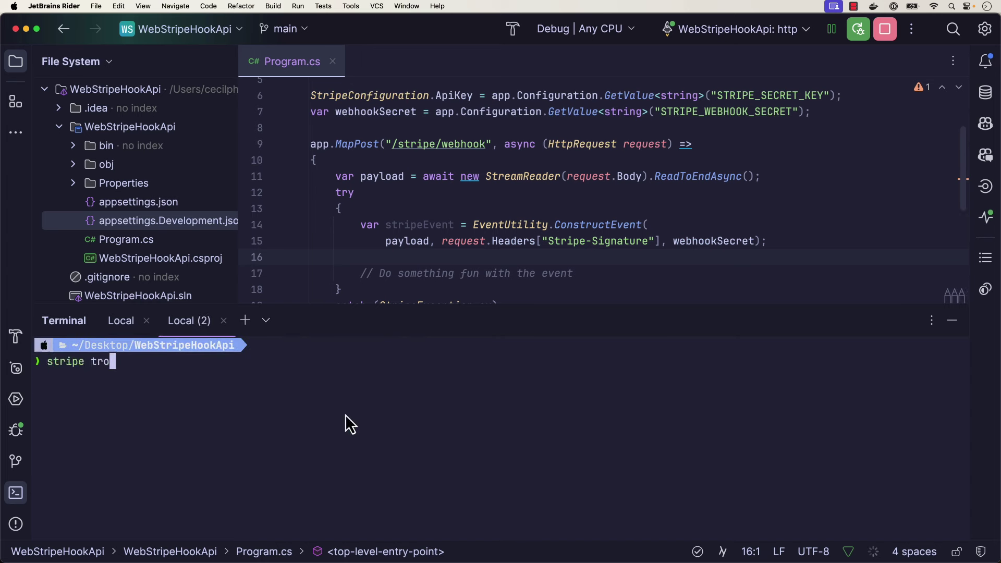
key(Right)
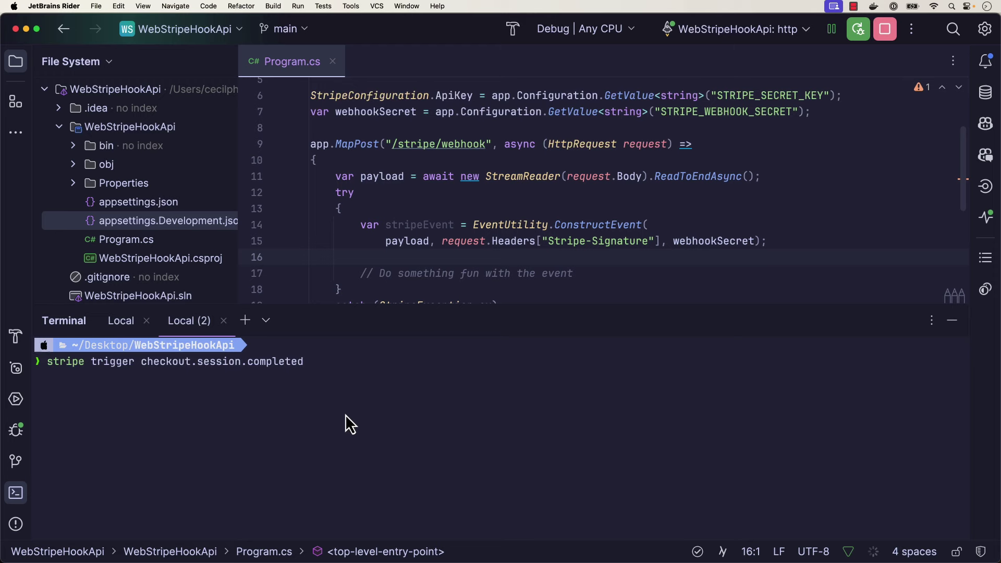
key(Return)
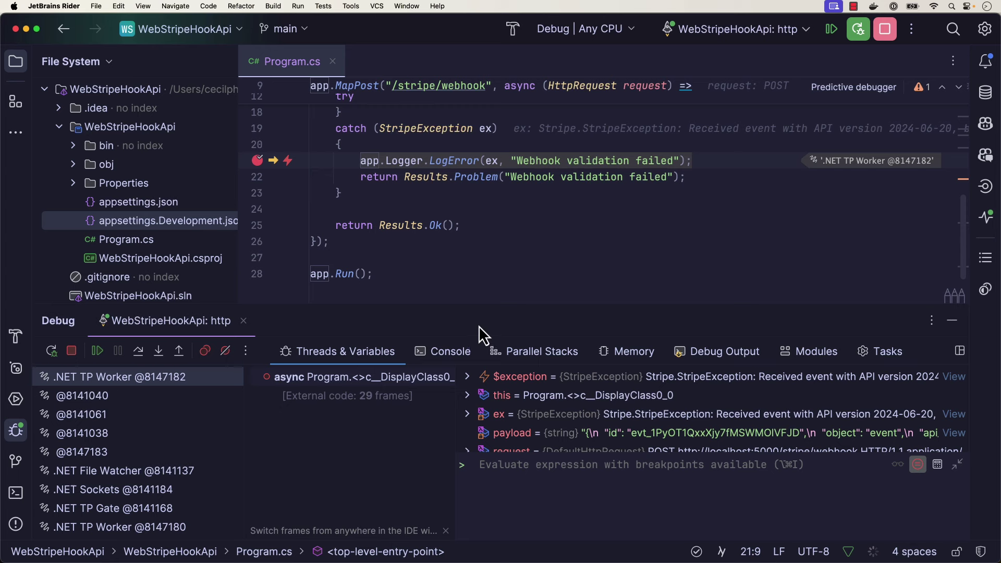
mouse_move(485, 127)
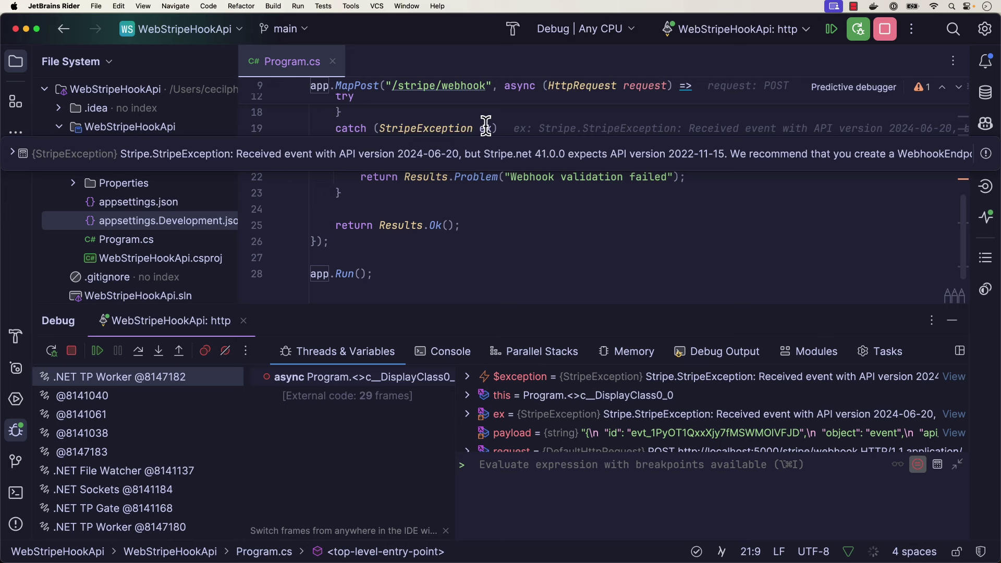
Step: Stop debugging and upgrade the Stripe.net NuGet package to 45.11.0
click(884, 29)
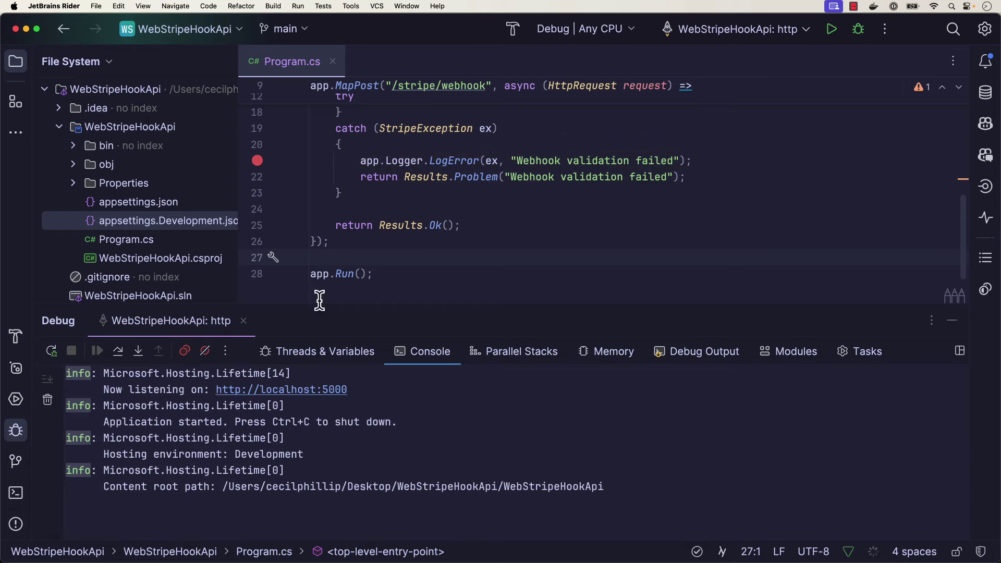
click(16, 370)
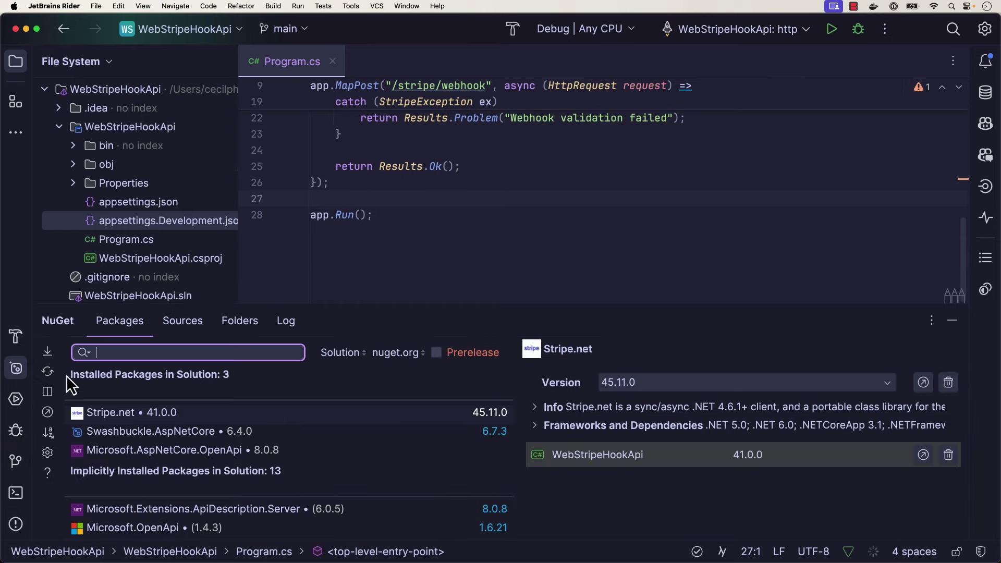
click(156, 420)
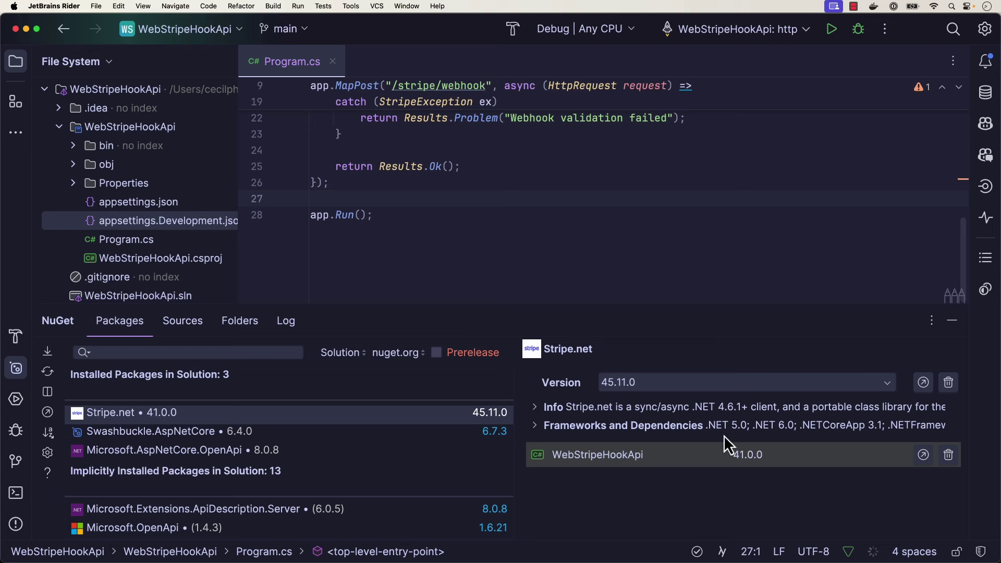
click(923, 454)
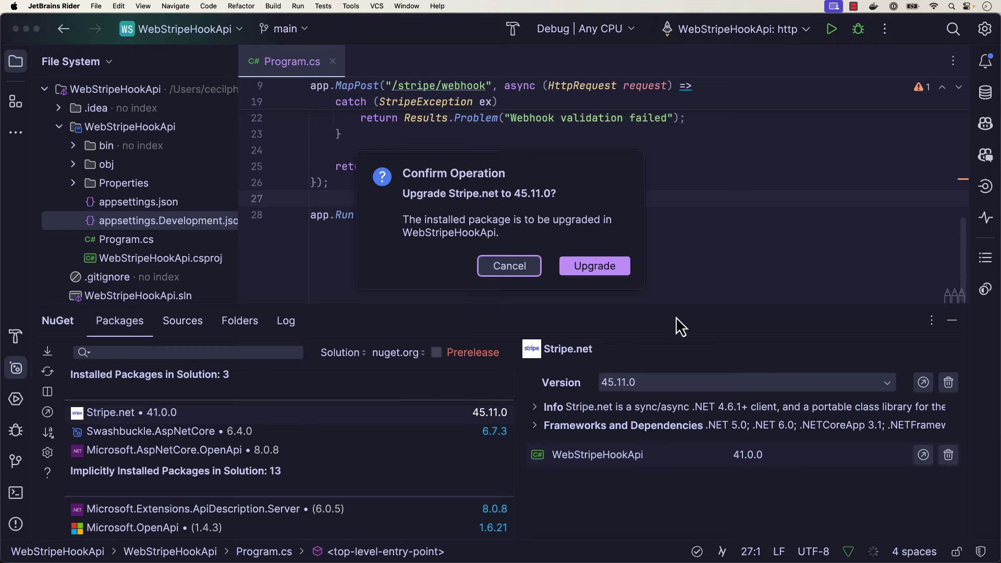
click(608, 268)
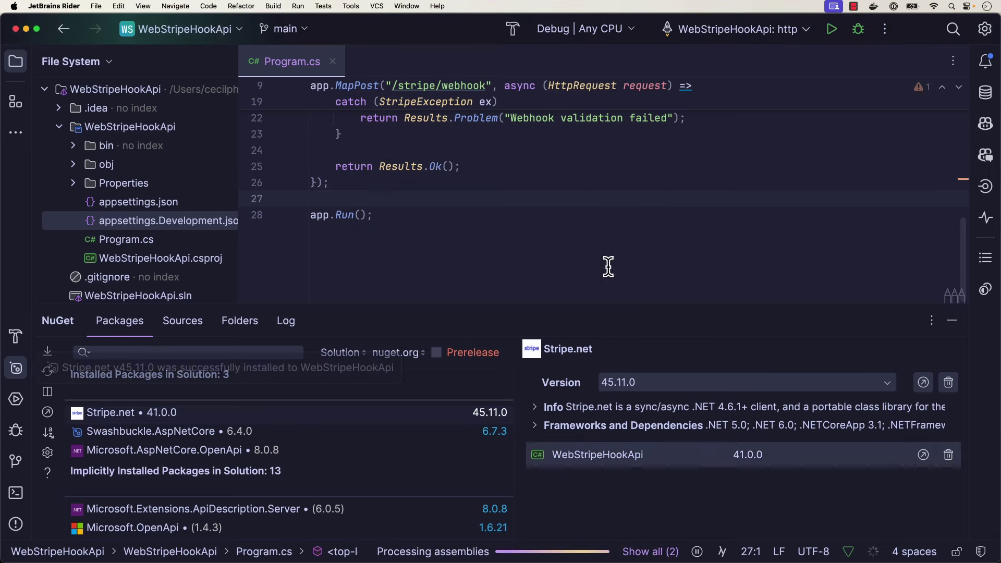
Step: Switch to the Solution view and build the whole solution
click(82, 70)
click(83, 89)
right_click(100, 92)
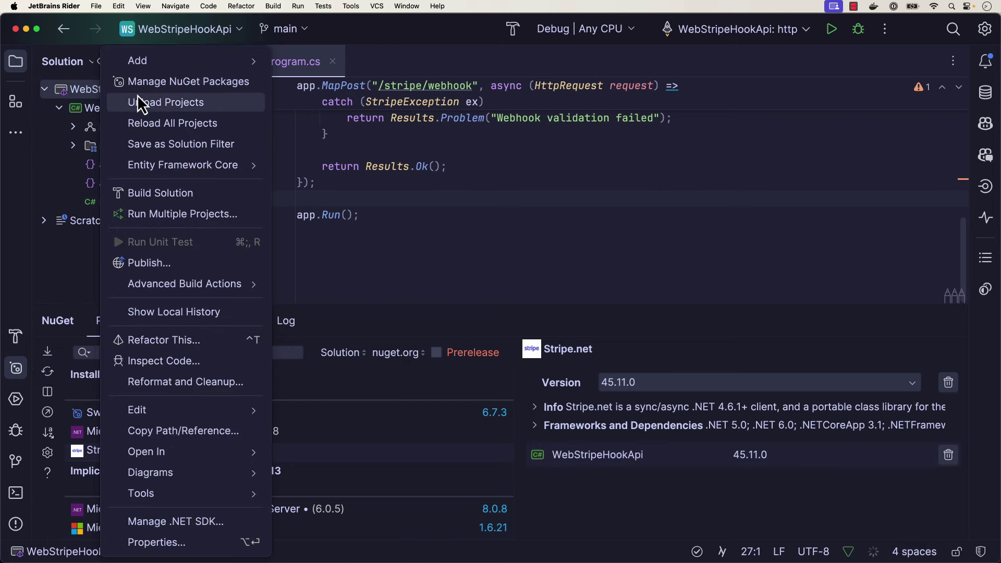
click(159, 193)
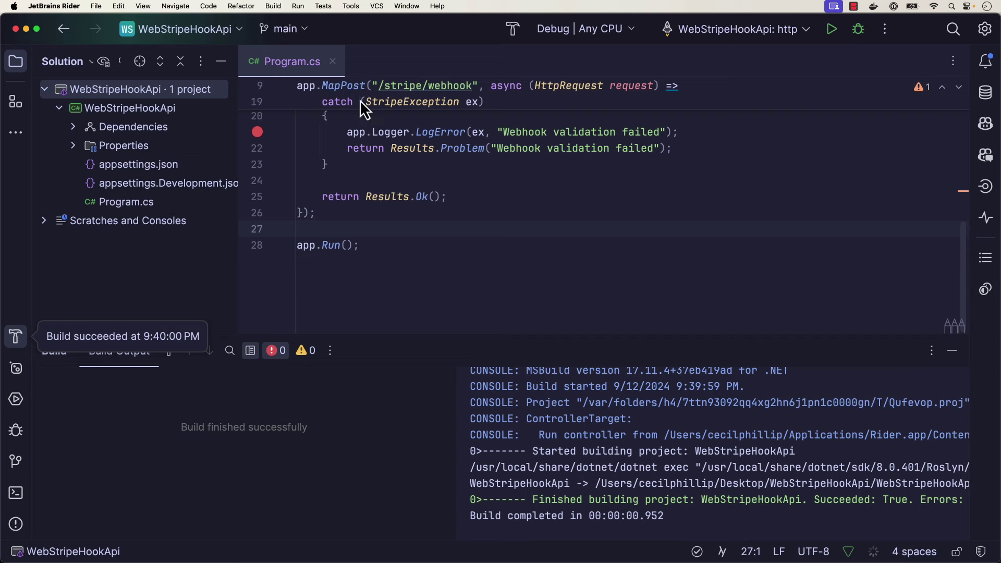
Step: Restart the app under the debugger and rerun stripe trigger checkout.session.completed, now succeeding
scroll(589, 126, up, 6)
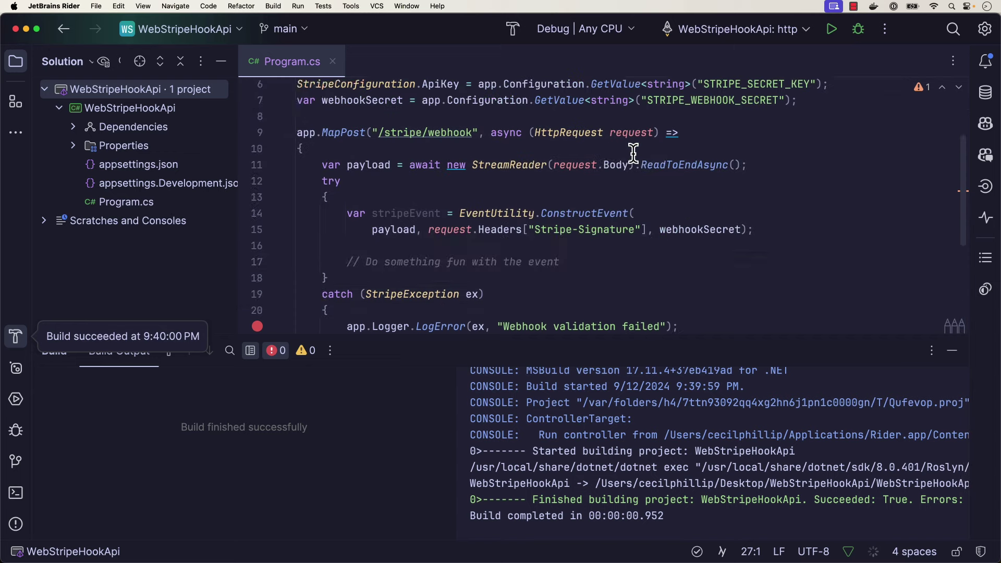
click(862, 30)
scroll(726, 268, down, 6)
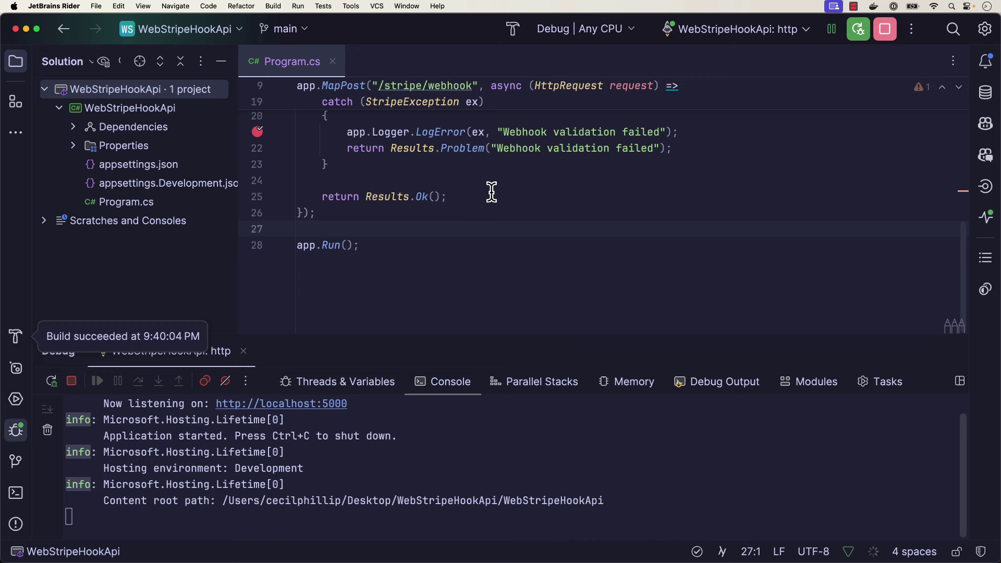
scroll(427, 187, up, 6)
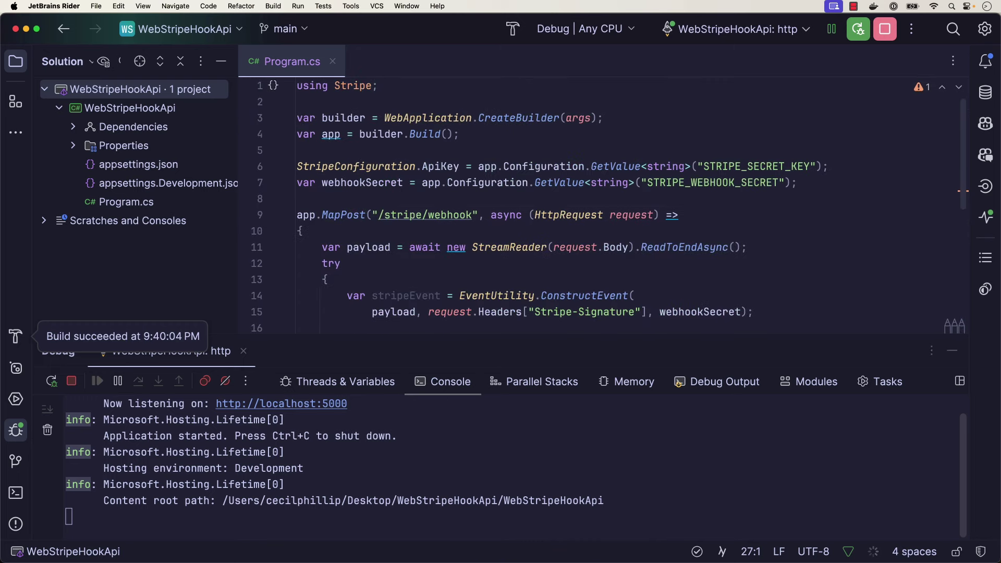
click(16, 492)
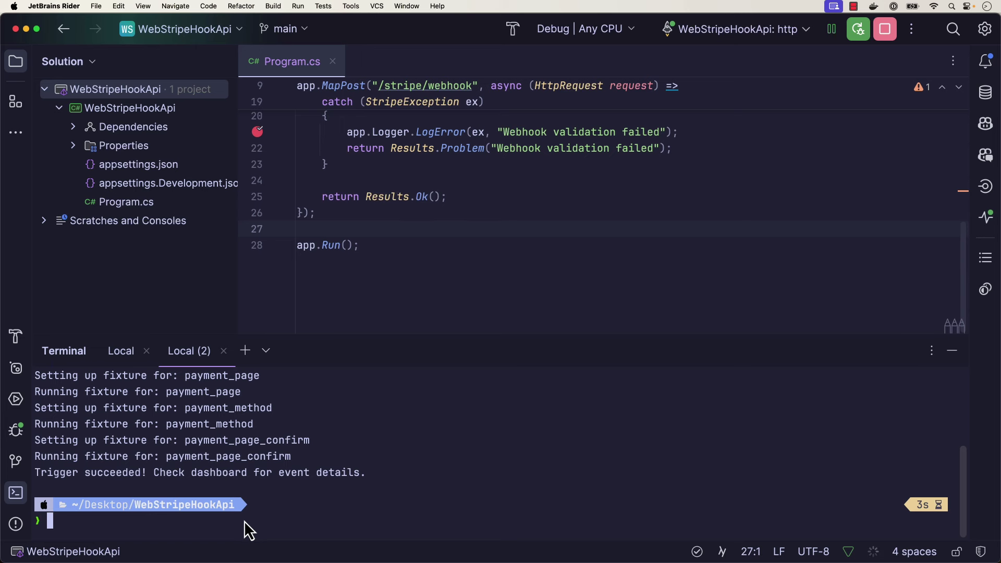
key(ctrl+l)
key(Up)
key(Return)
Step: Back in the dashboard, delete the API Upgrades sandbox from the Sandboxes list
key(ctrl+Left)
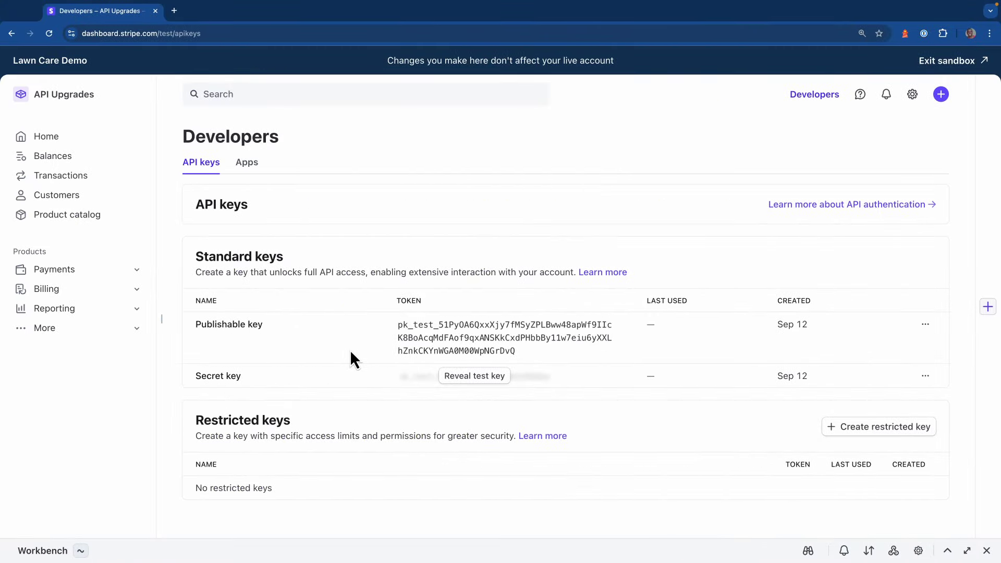
click(73, 96)
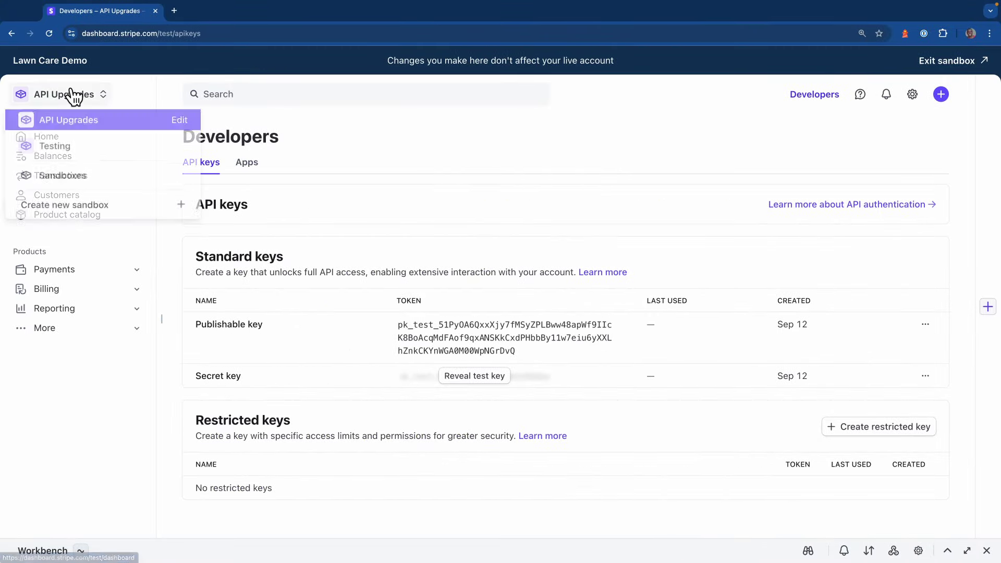
click(65, 180)
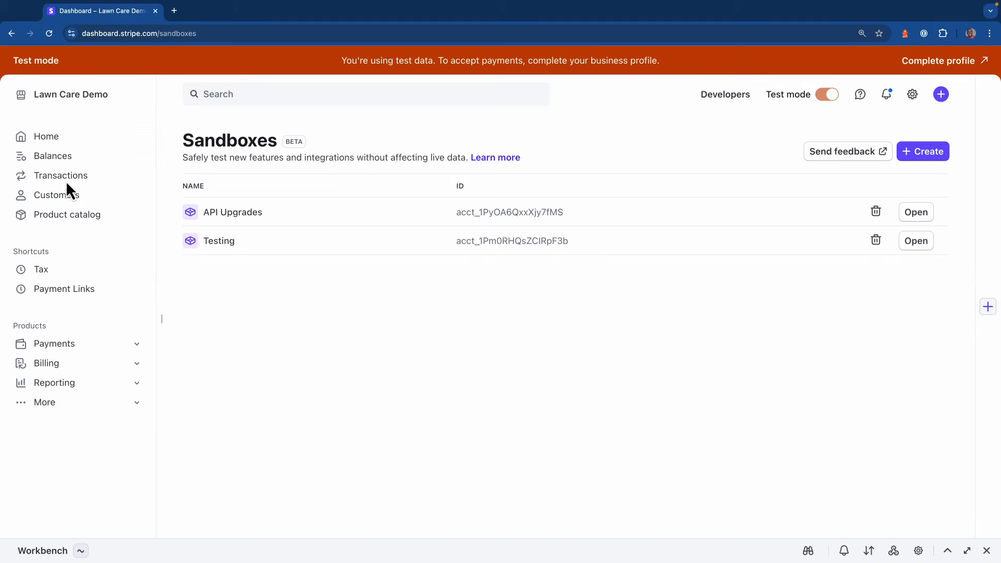
click(875, 211)
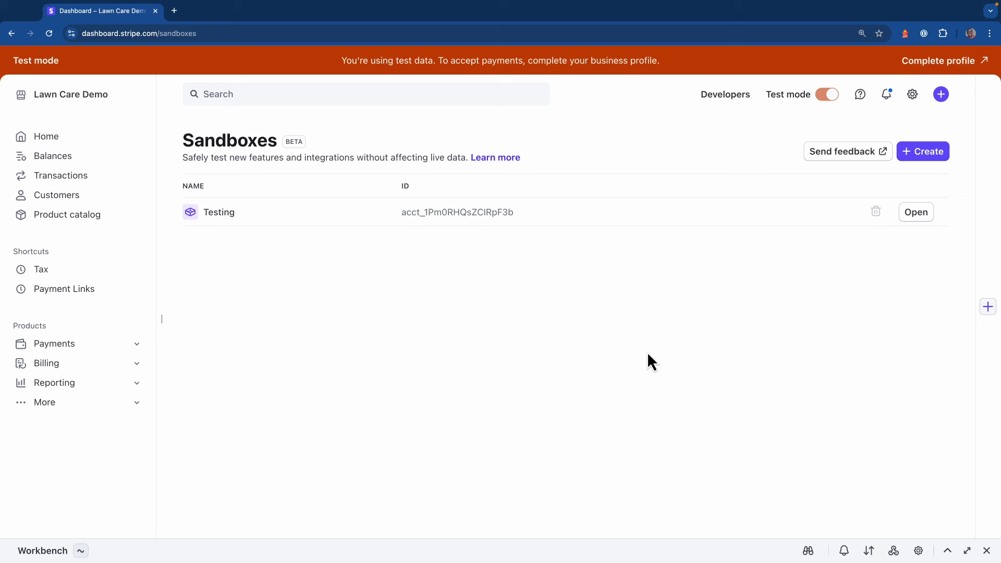
Step: Expand Workbench's Overview to see default API version 2022-11-15 and latest 2024-06-20
click(391, 557)
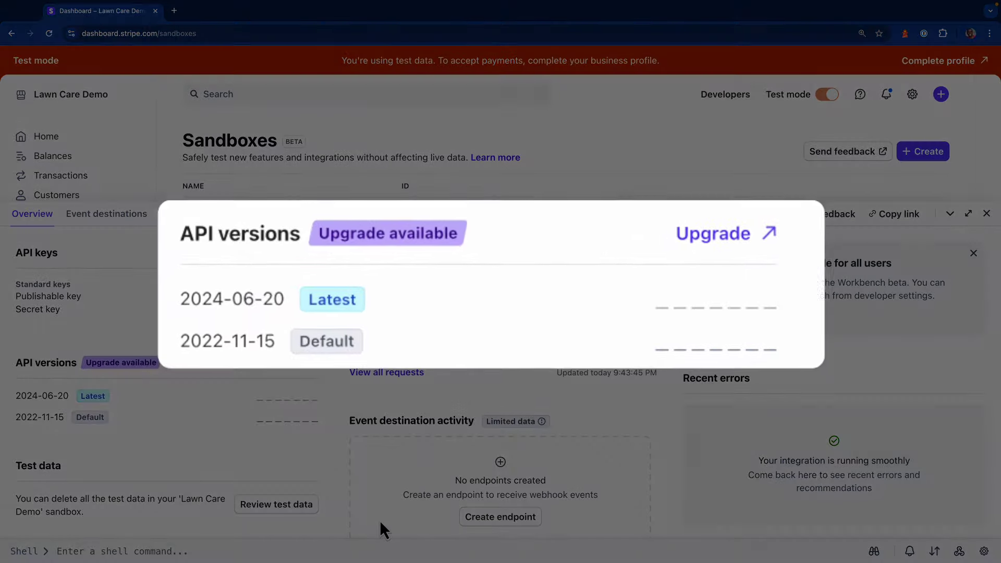